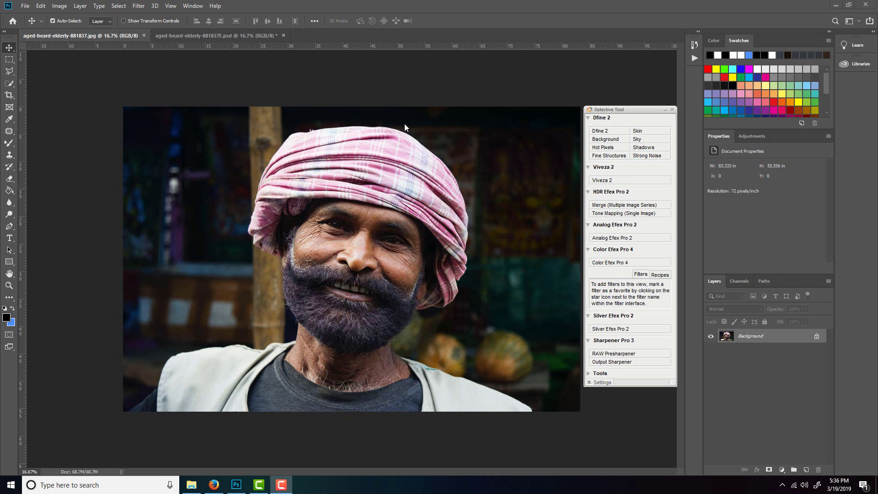
# Compare the finished black-and-white version with the original photo, then start Image > Calculations
pyautogui.click(198, 37)
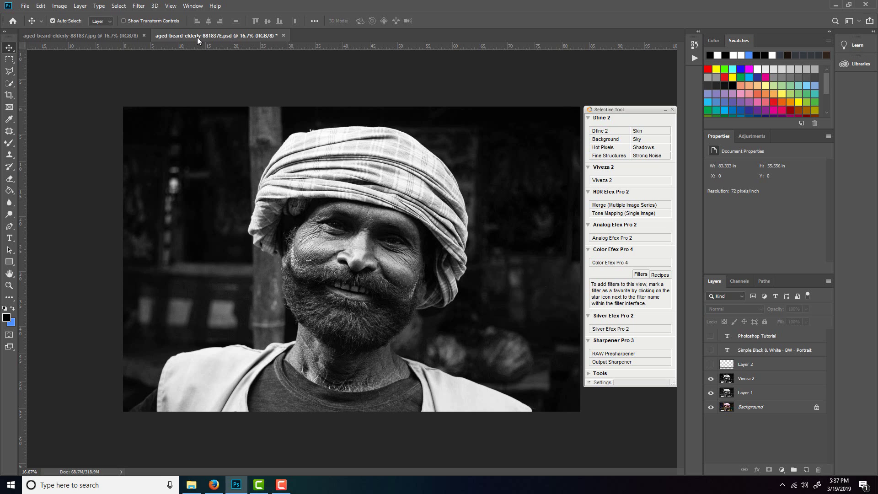
pyautogui.click(116, 38)
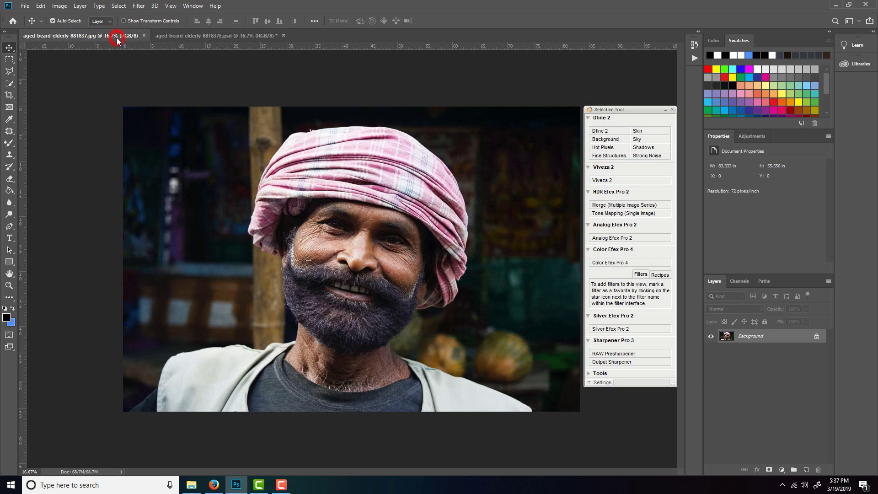
pyautogui.click(59, 7)
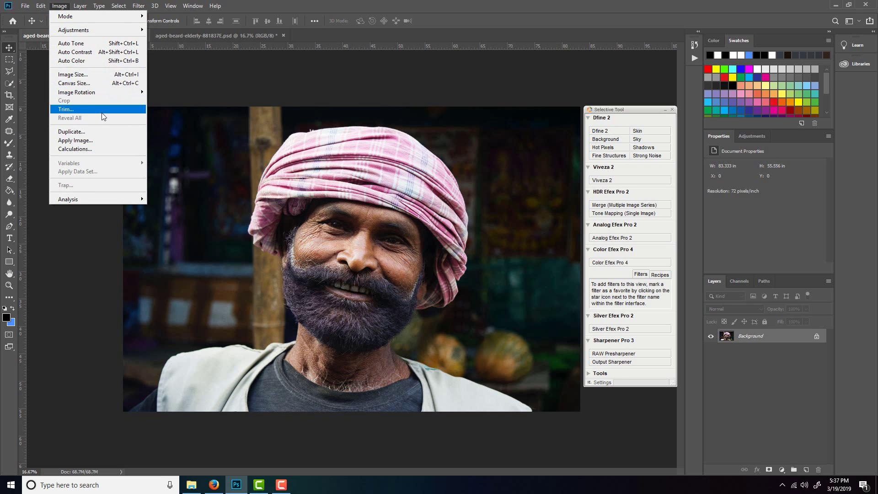
pyautogui.click(78, 151)
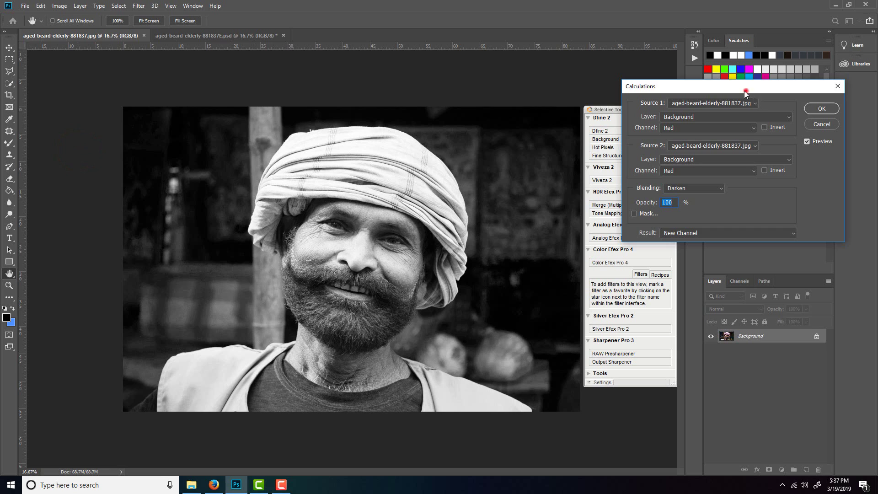
# Move the Calculations dialog aside and blend Source 1 Red with Source 2 Gray in Darken mode
pyautogui.moveTo(745, 92); pyautogui.dragTo(707, 77)
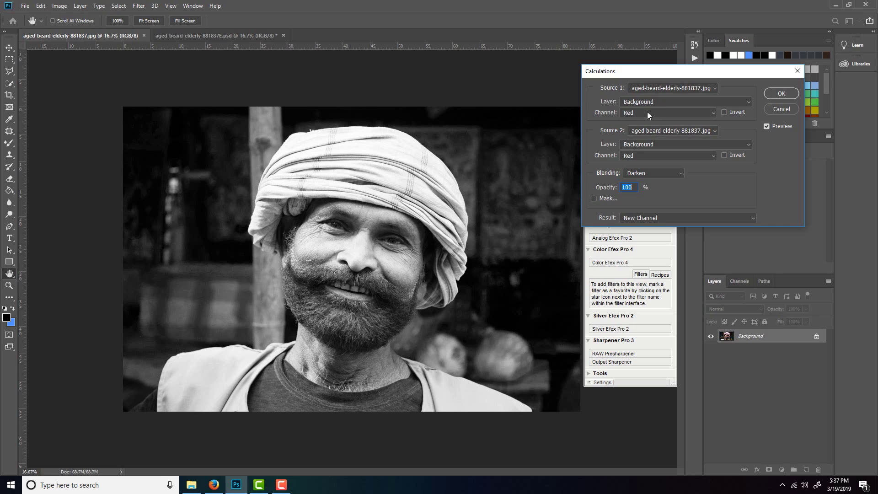
pyautogui.click(686, 113)
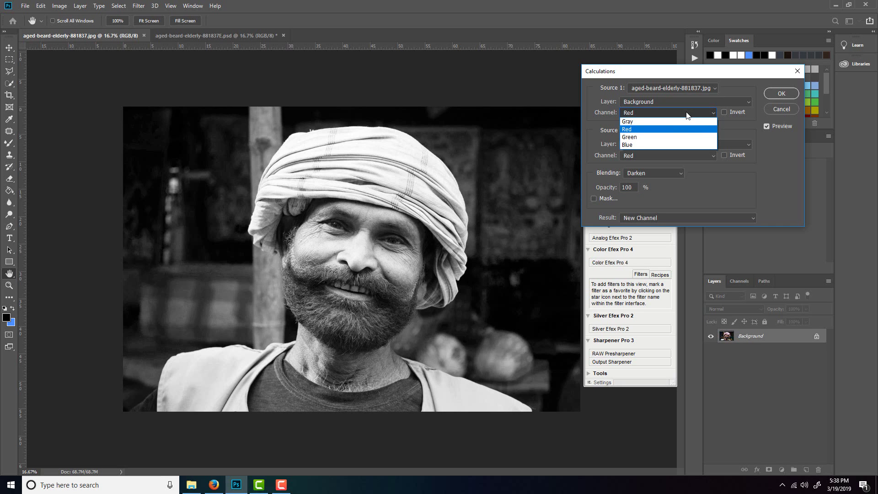
pyautogui.click(686, 113)
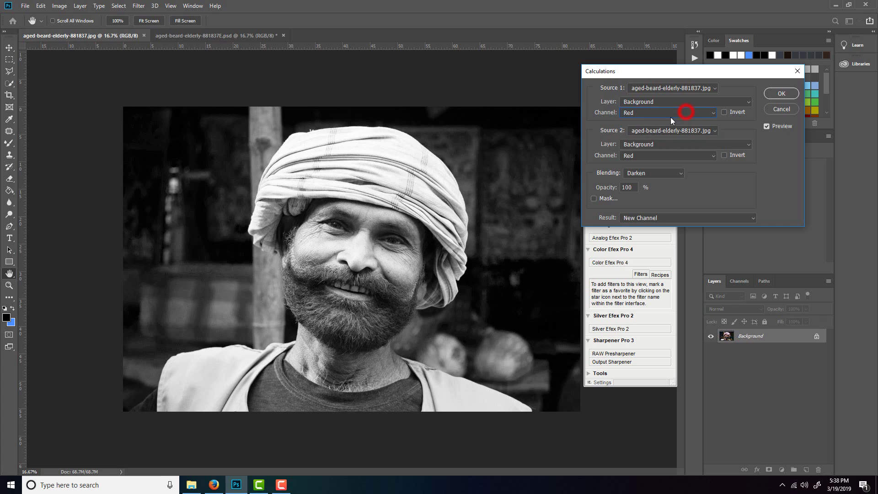
pyautogui.click(657, 155)
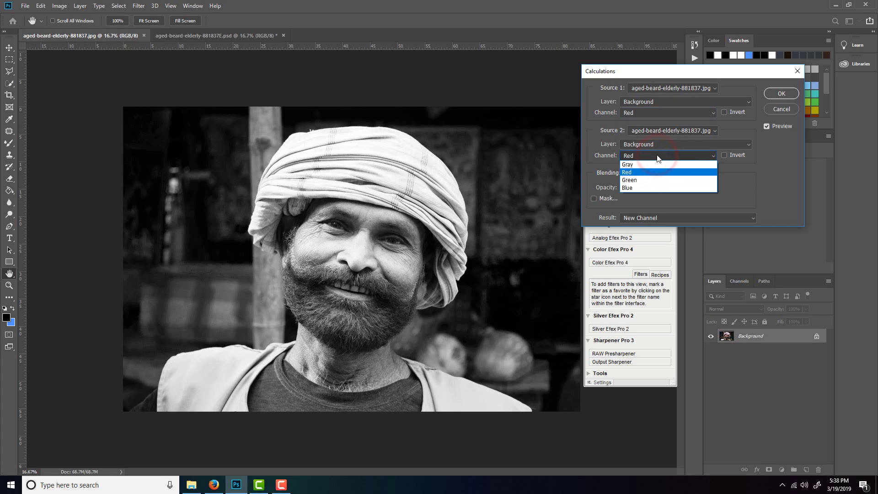
pyautogui.click(657, 156)
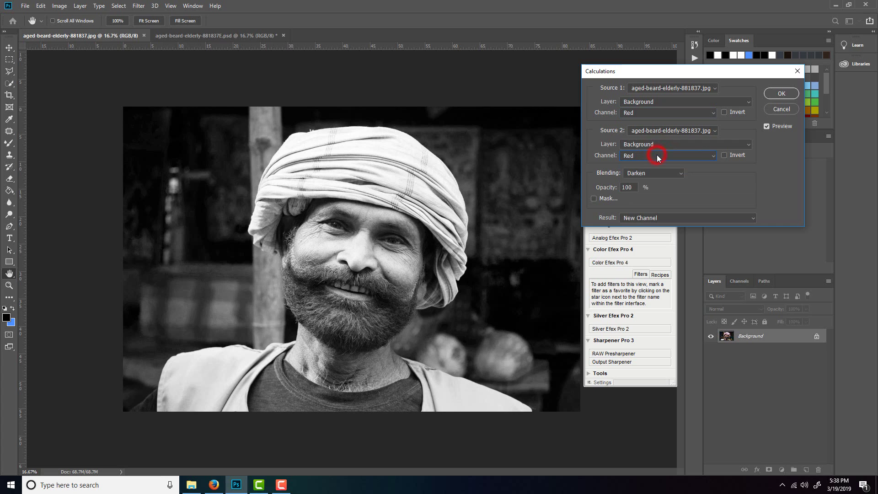
pyautogui.click(651, 112)
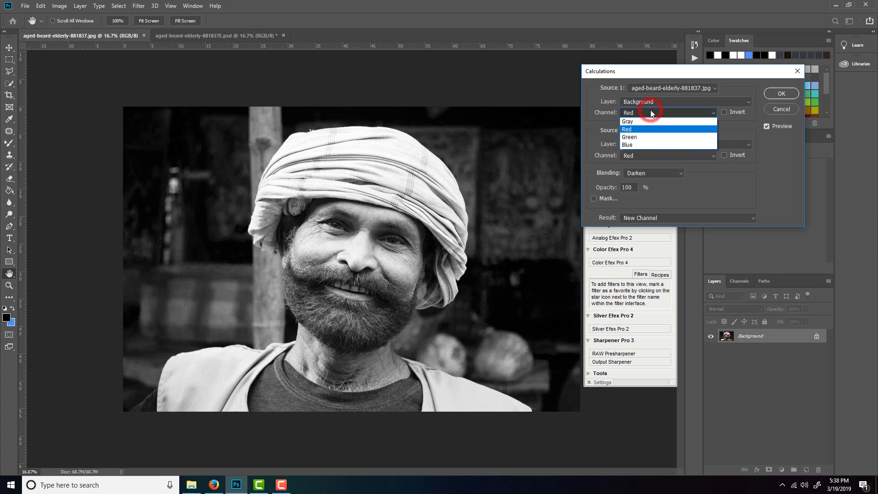
pyautogui.click(627, 130)
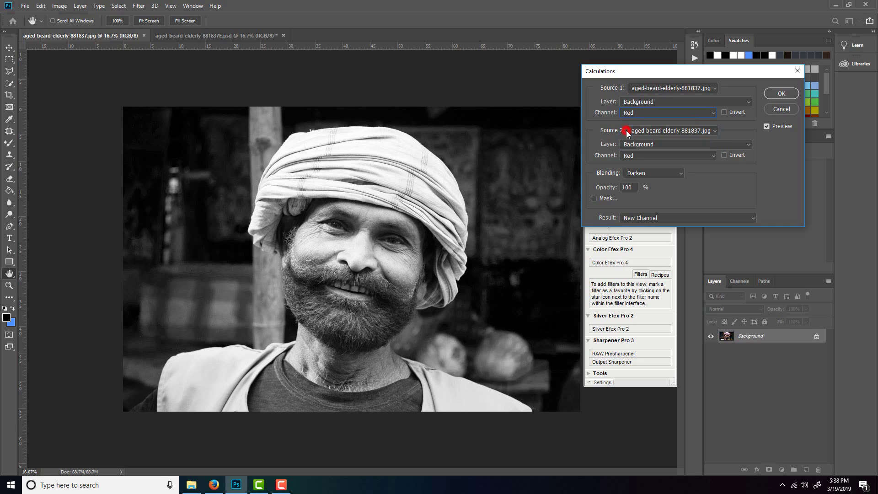
pyautogui.click(652, 154)
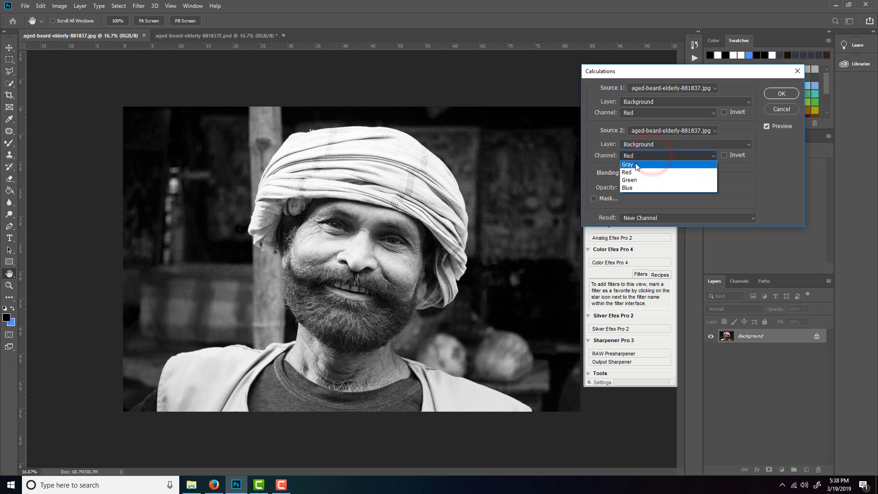
pyautogui.click(636, 165)
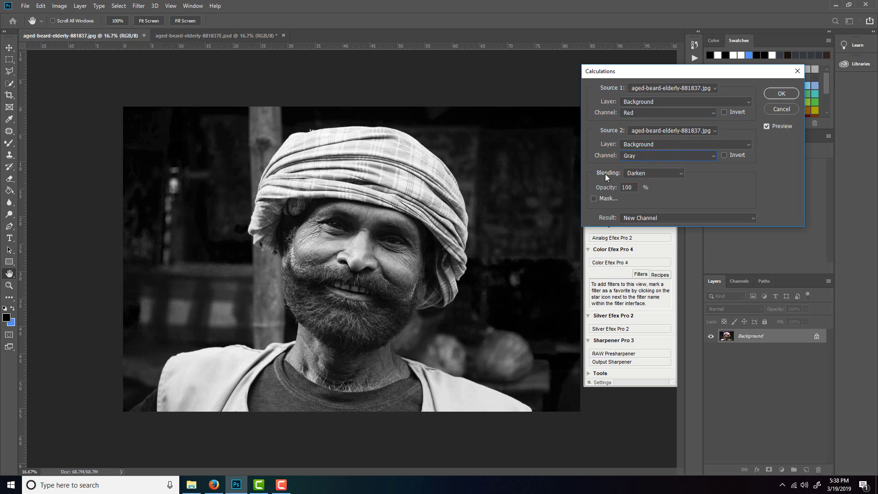
pyautogui.click(681, 174)
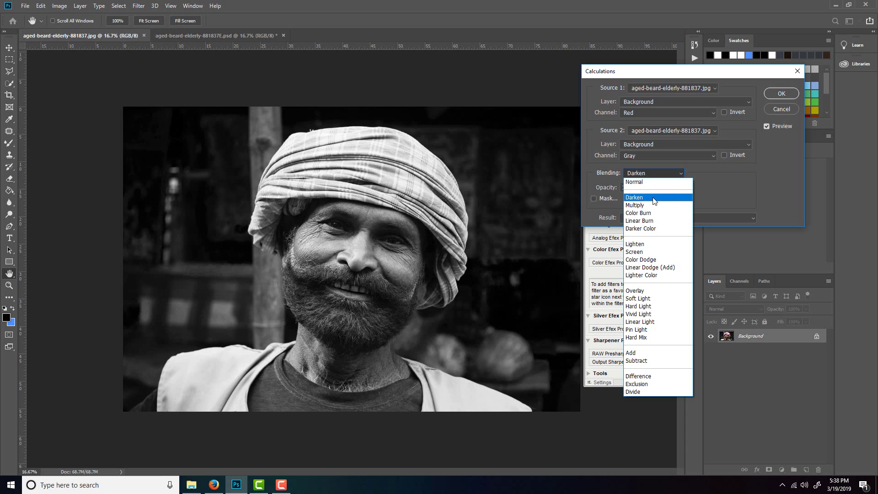
pyautogui.click(653, 199)
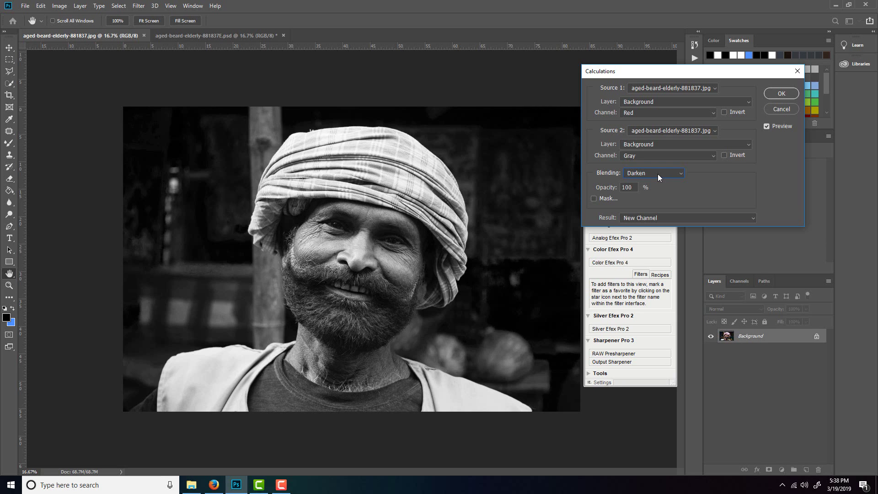
# Set the Calculations Source 1 channel to Gray and Source 2 to Blue
pyautogui.click(645, 112)
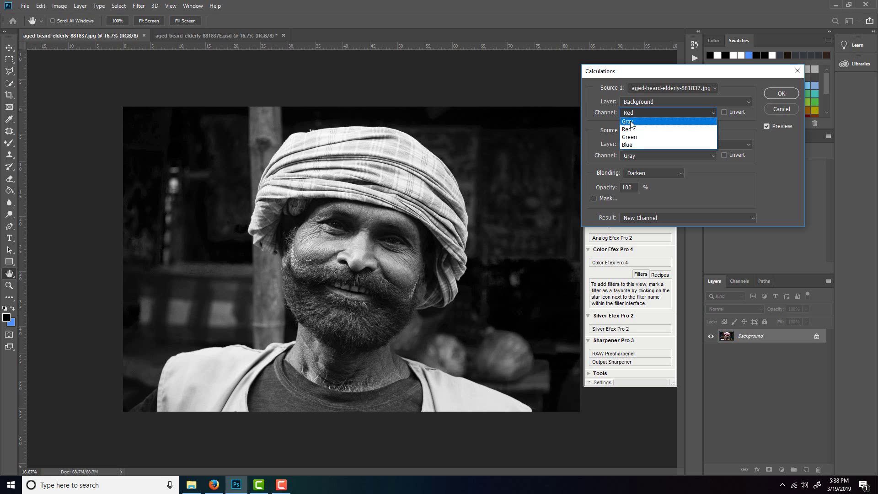
pyautogui.click(631, 122)
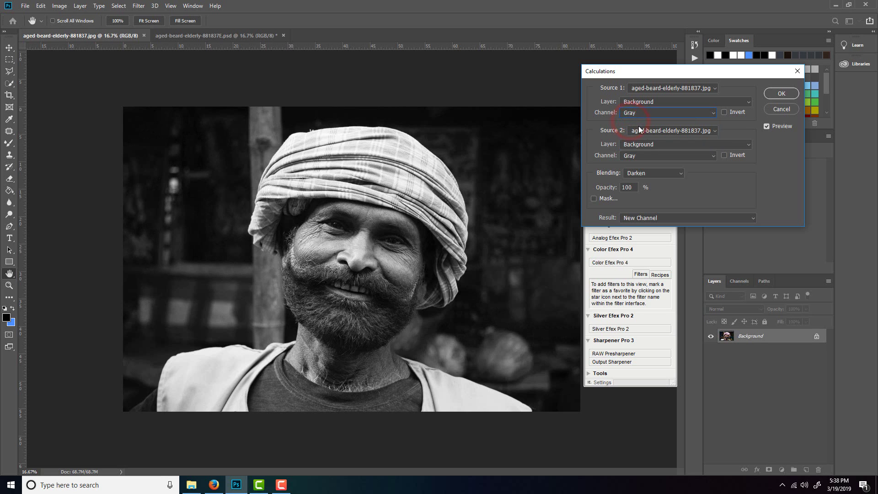
pyautogui.click(645, 156)
pyautogui.click(633, 172)
pyautogui.click(664, 154)
pyautogui.click(628, 187)
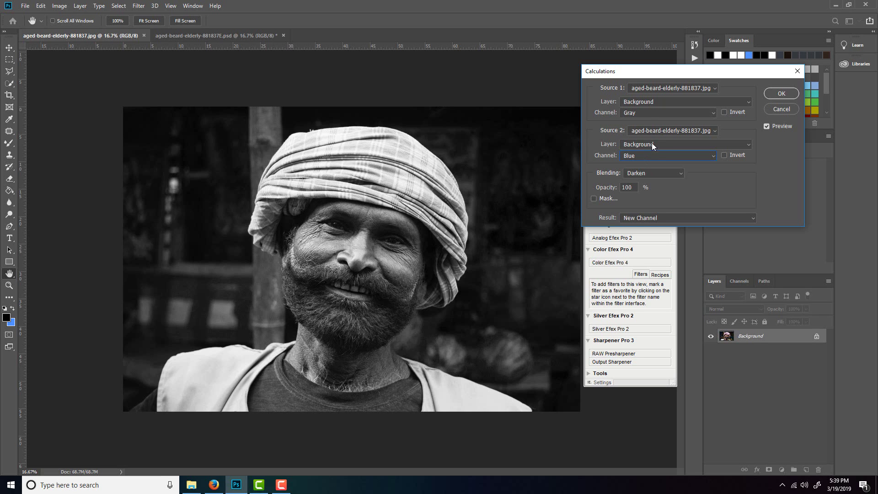
# Try Red, Green, Blue and Gray as Source 1, settling on Green with Blue in Darken
pyautogui.click(648, 112)
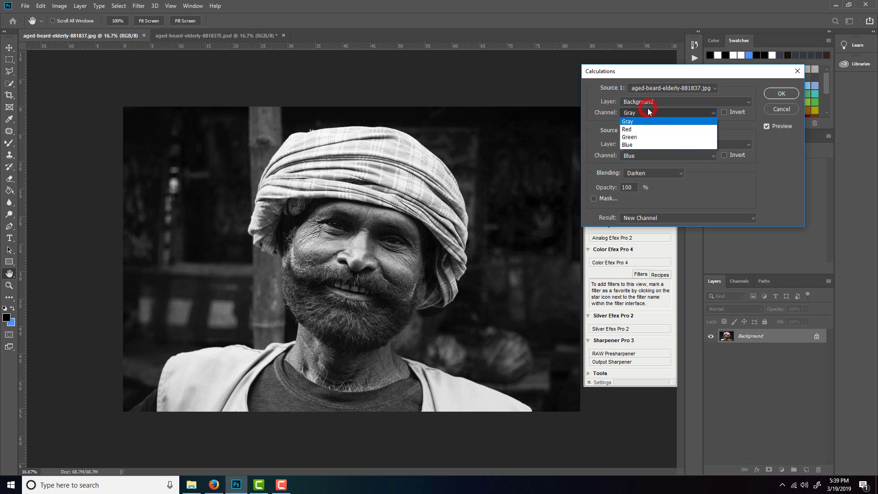
pyautogui.click(627, 127)
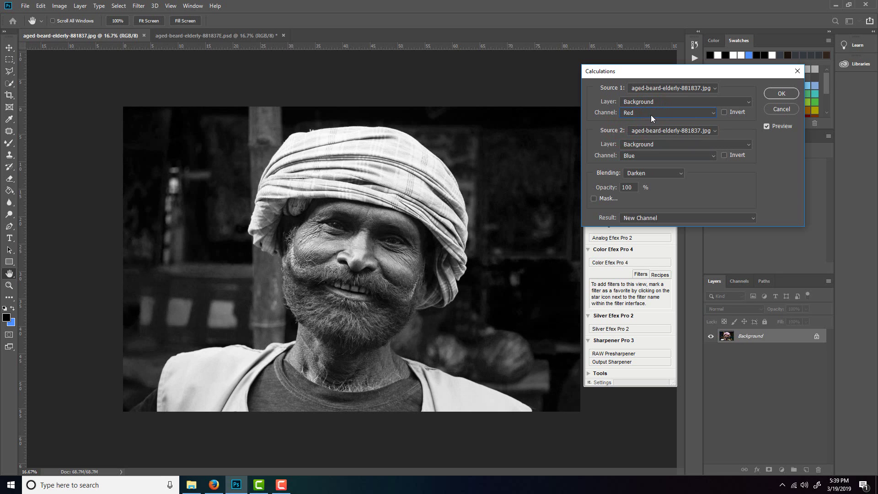
pyautogui.click(654, 113)
pyautogui.click(631, 137)
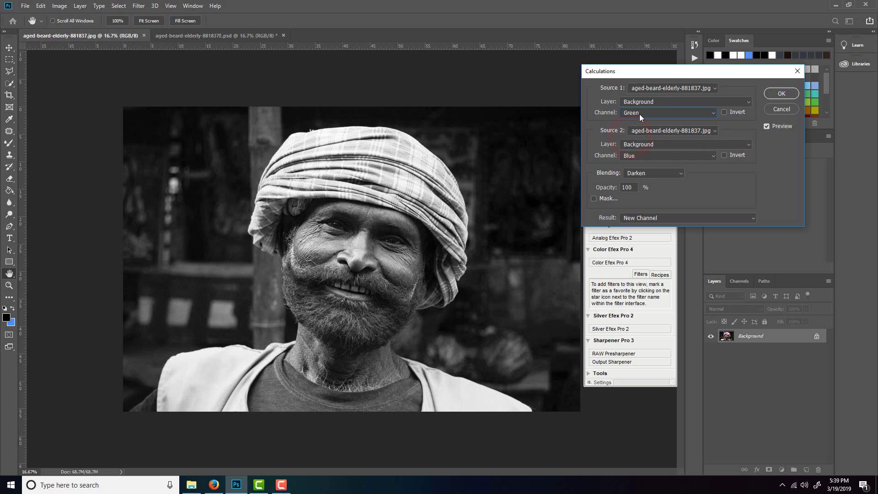
pyautogui.click(639, 114)
pyautogui.click(631, 145)
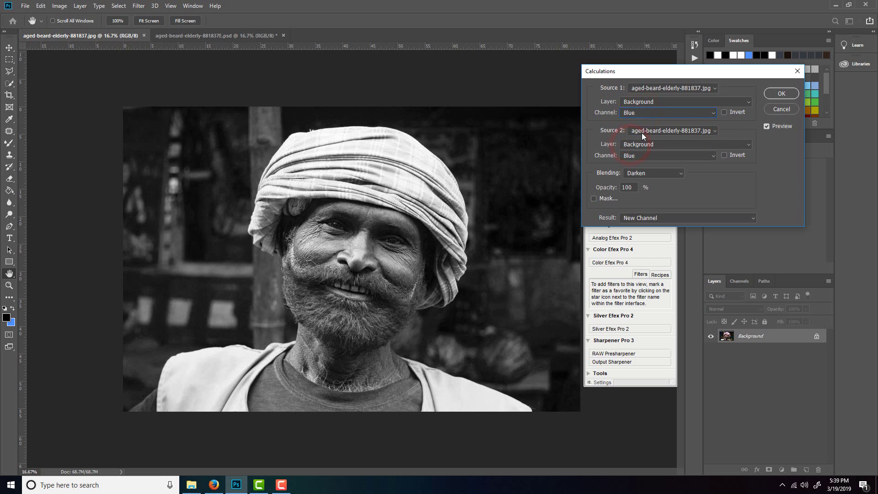
pyautogui.click(652, 114)
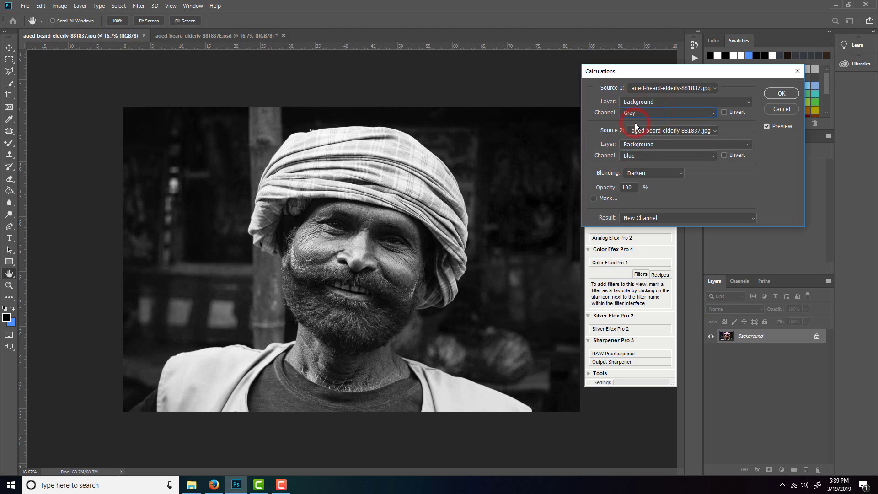
pyautogui.click(649, 111)
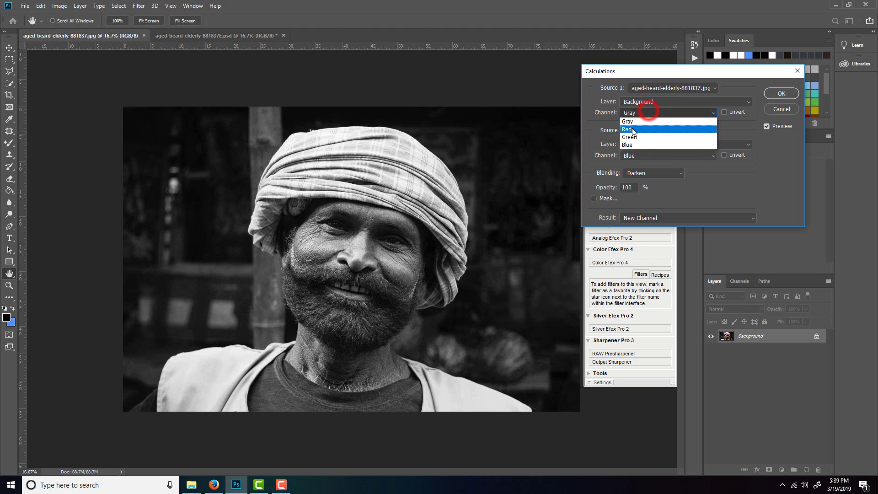
pyautogui.click(632, 131)
pyautogui.click(650, 112)
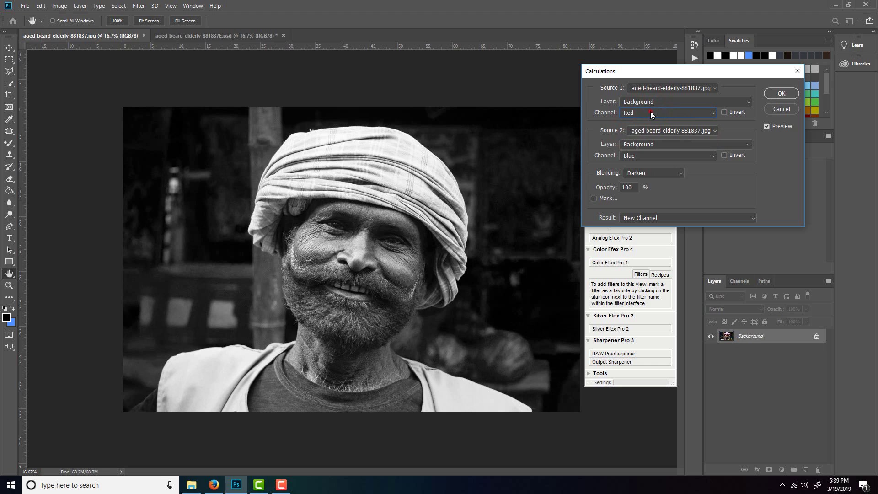
pyautogui.click(628, 137)
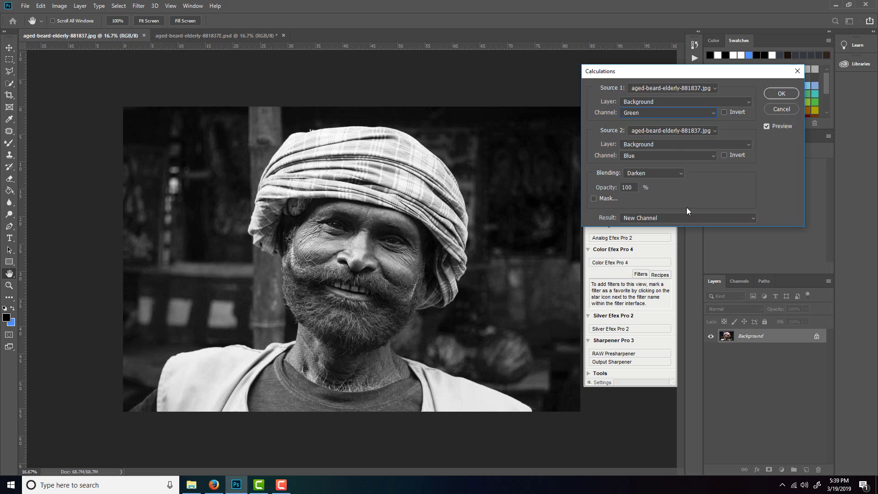
pyautogui.click(664, 219)
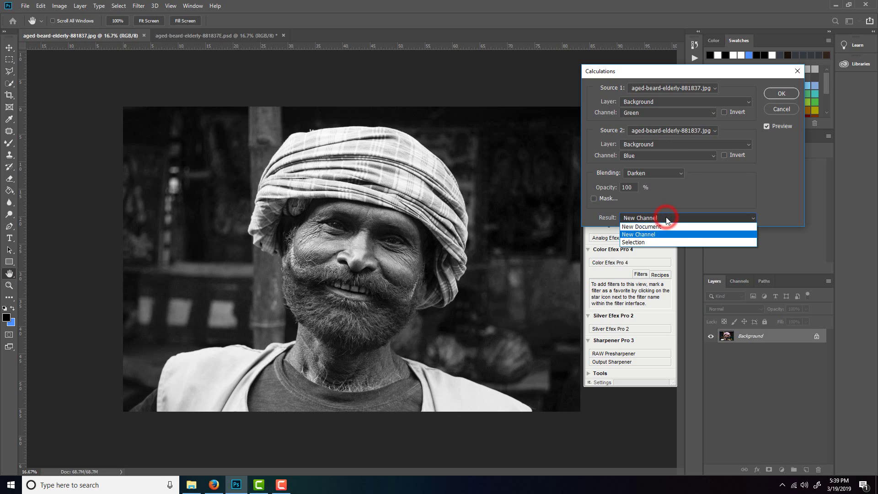
# Apply the Green–Blue Darken calculation as a new Alpha 1 channel and view it among the channels
pyautogui.click(648, 235)
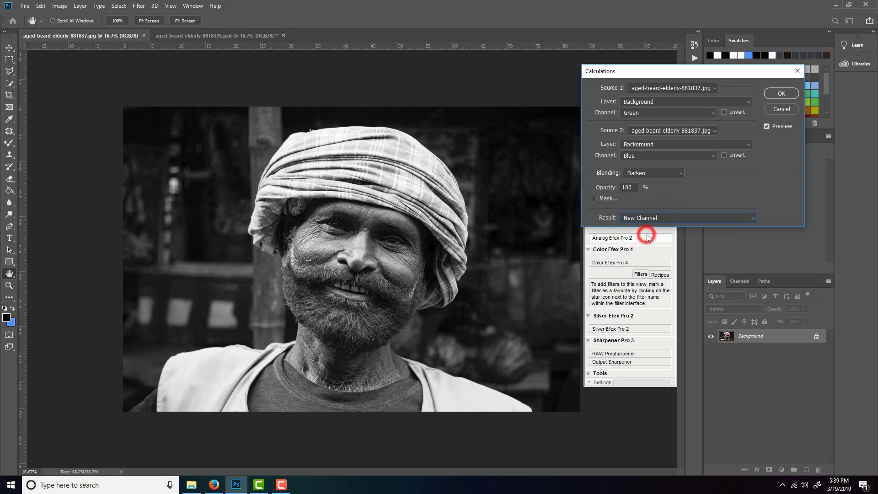
pyautogui.click(781, 94)
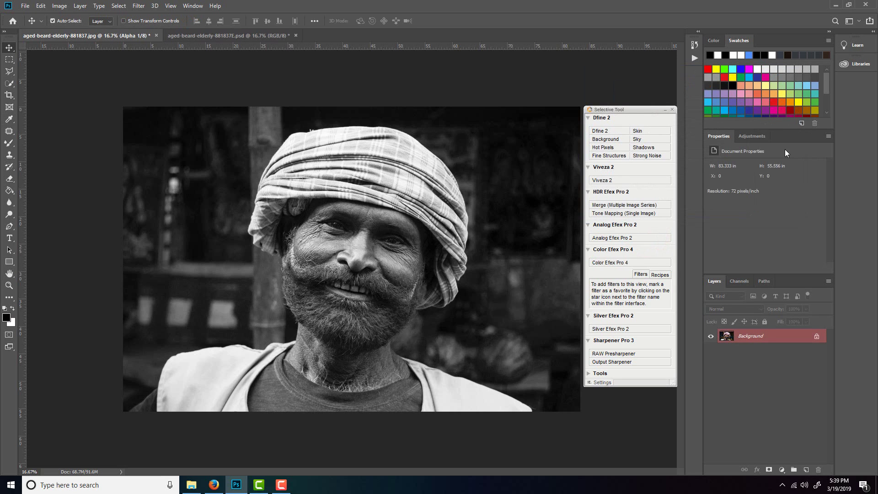
pyautogui.click(739, 282)
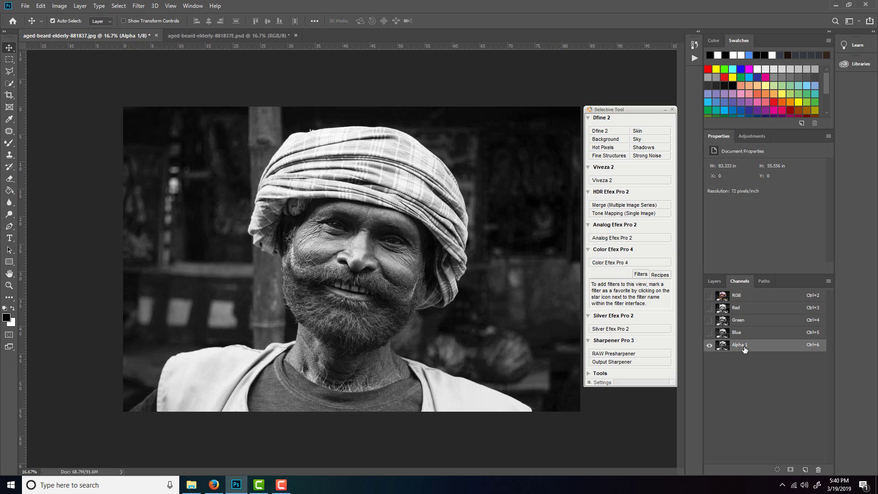
# Load the Alpha 1 channel as a selection with a Ctrl-click and copy it
pyautogui.click(59, 6)
pyautogui.click(375, 4)
pyautogui.press('ctrl')
pyautogui.keyDown('ctrl'); pyautogui.click(748, 346); pyautogui.keyUp('ctrl')
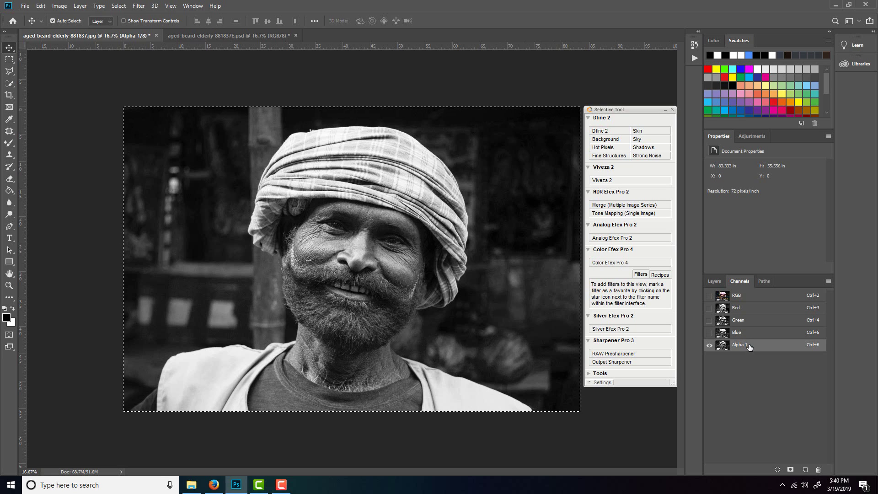
pyautogui.press('ctrl')
# Add a new Layer 1 above Background and paste the black-and-white channel into it
pyautogui.click(712, 283)
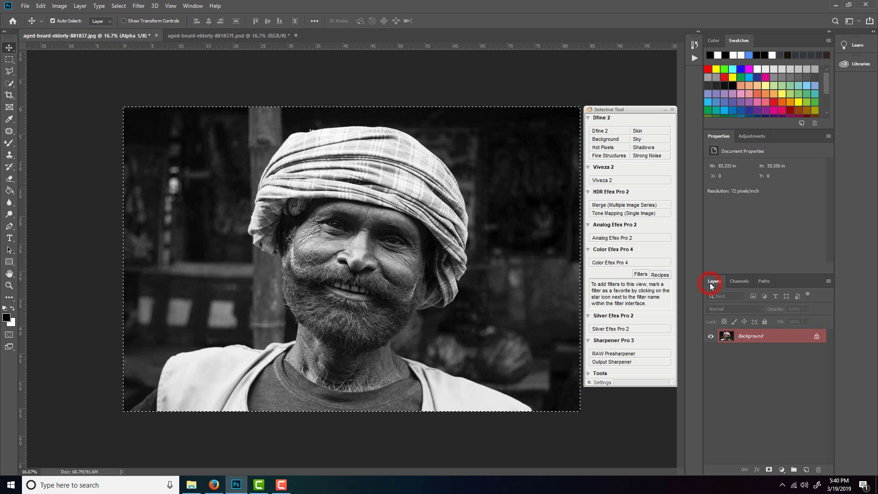
pyautogui.click(806, 471)
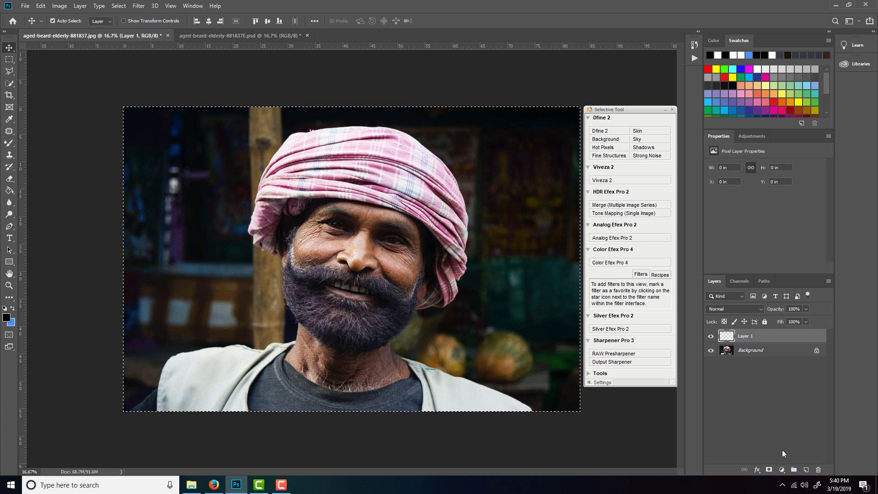
pyautogui.press('ctrl')
pyautogui.hotkey('ctrl', 'alt', 'shift', 'e')
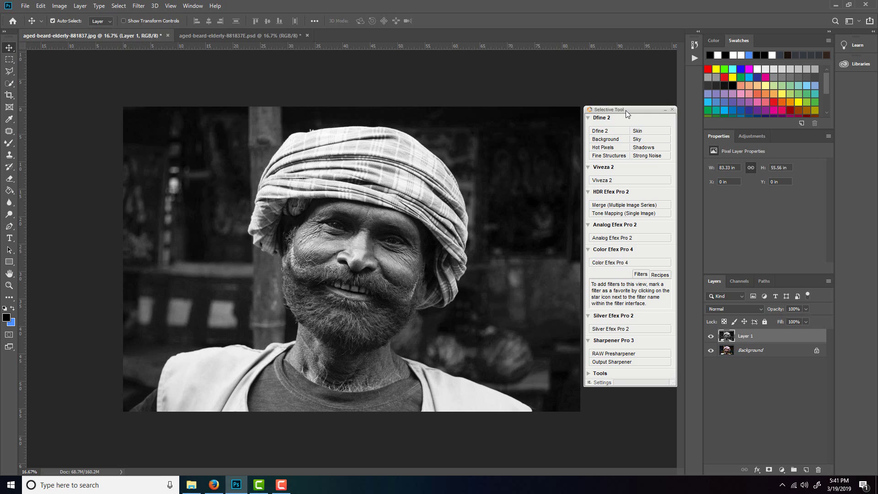
# Apply Viveza 2 to the black-and-white portrait with Structure raised to 1%
pyautogui.click(603, 182)
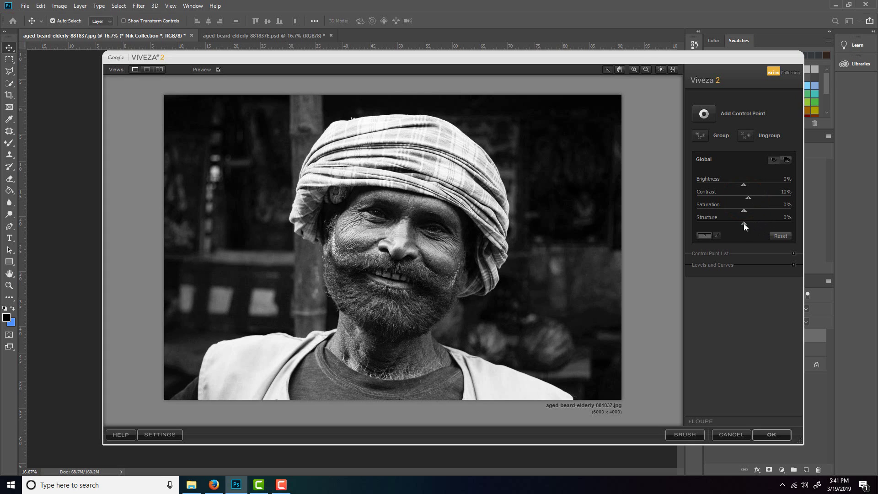
pyautogui.moveTo(744, 223); pyautogui.dragTo(744, 224)
pyautogui.click(766, 433)
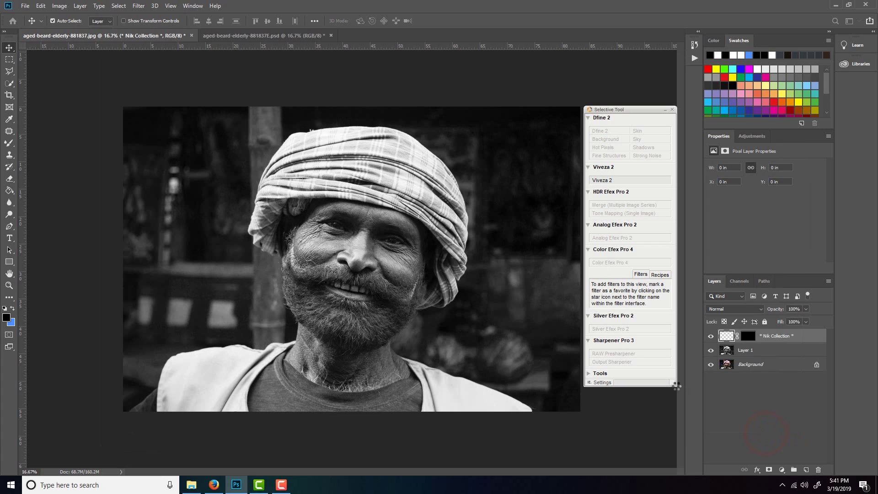